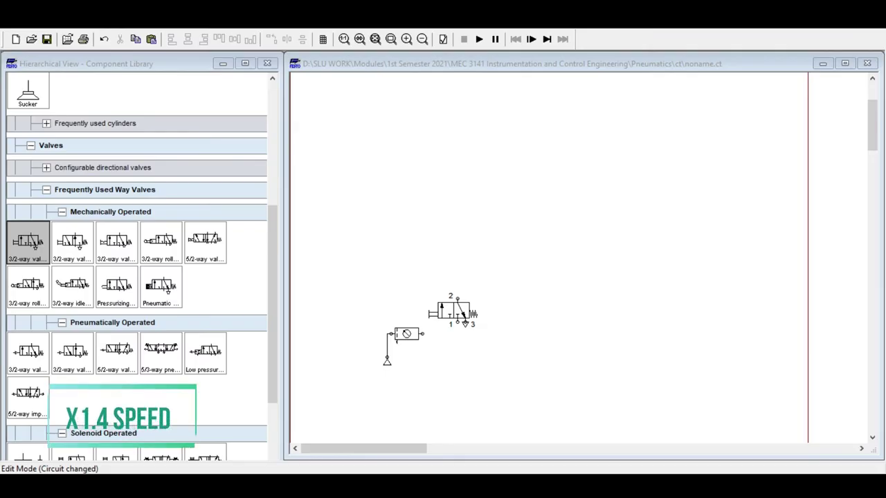
# Move the whole circuit lower on the sheet and shift the air service unit farther right of the compressed air supply
pyautogui.click(416, 293)
pyautogui.hotkey('ctrl', 'a')
pyautogui.moveTo(466, 316); pyautogui.dragTo(511, 345)
pyautogui.click(504, 365)
pyautogui.moveTo(540, 380); pyautogui.dragTo(544, 391)
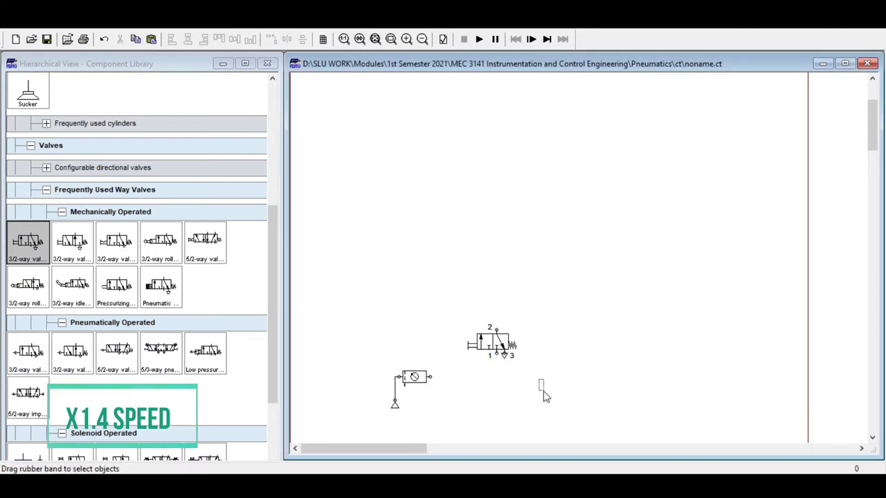
pyautogui.moveTo(415, 380); pyautogui.dragTo(434, 380)
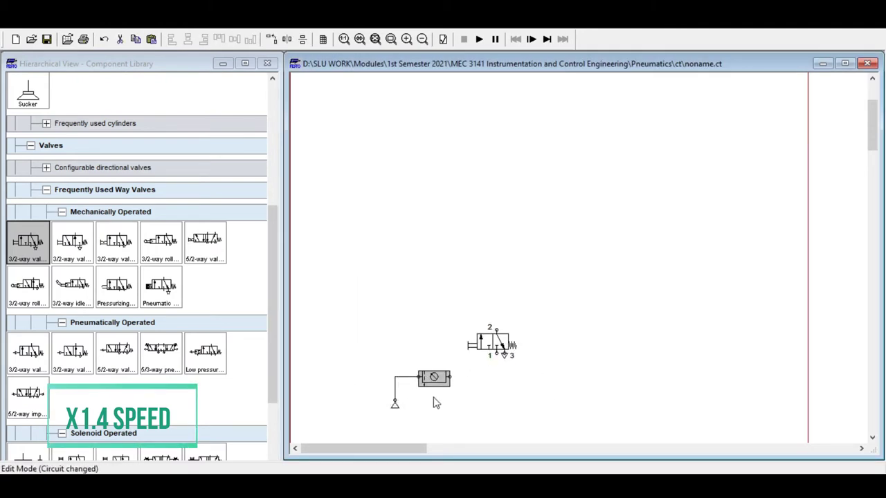
pyautogui.click(396, 406)
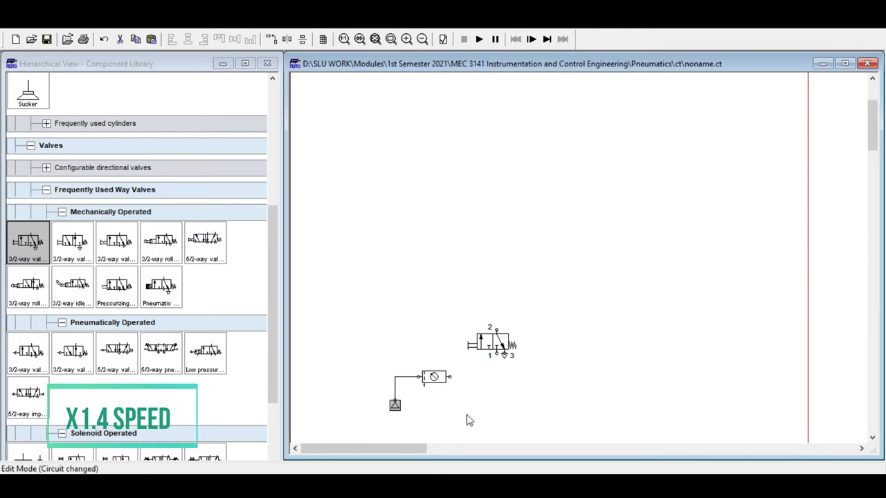
# Lower the circuit further, place the 3/2-way valve just above the air service unit's outlet, and connect that outlet to port 1
pyautogui.moveTo(596, 430); pyautogui.dragTo(375, 332)
pyautogui.moveTo(509, 345); pyautogui.dragTo(500, 365)
pyautogui.click(533, 392)
pyautogui.click(503, 389)
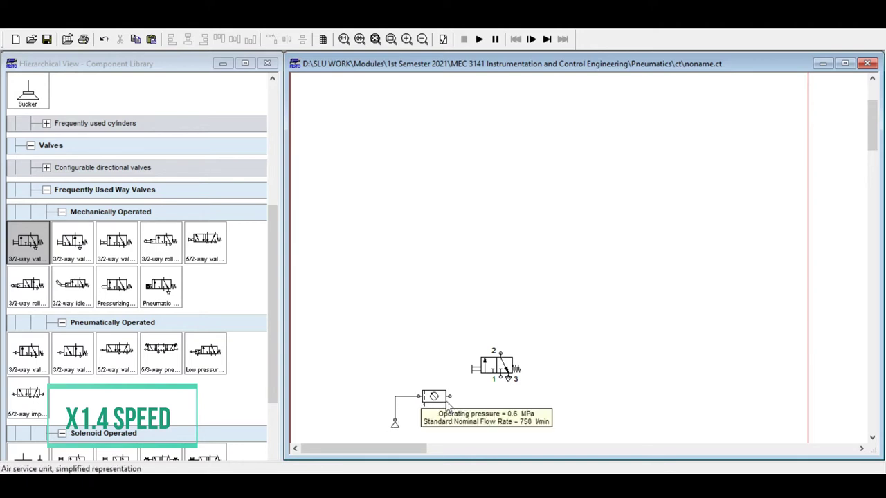
pyautogui.moveTo(494, 367); pyautogui.dragTo(477, 384)
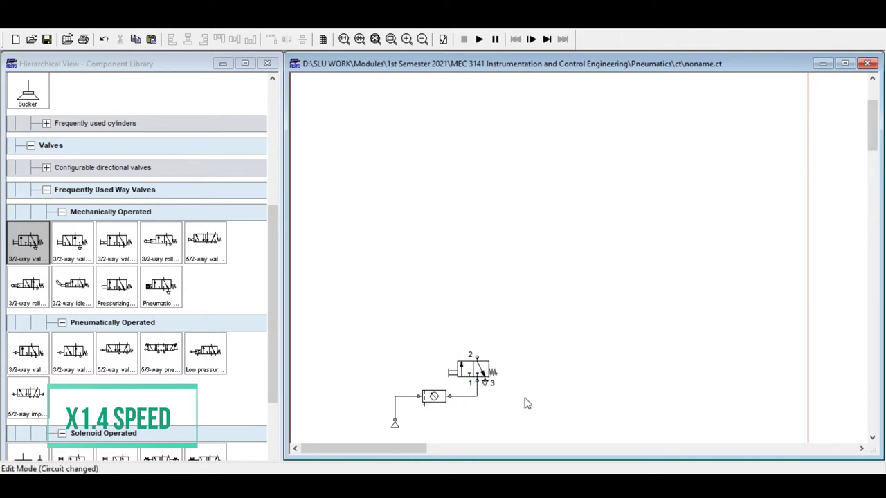
# Replace the 3/2-way valve's spring return with a manual pushbutton actuator
pyautogui.click(476, 374)
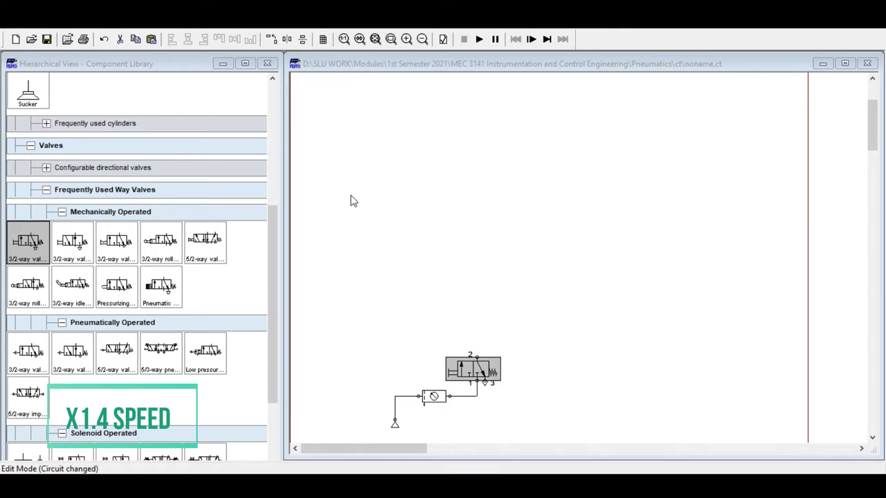
pyautogui.click(526, 400)
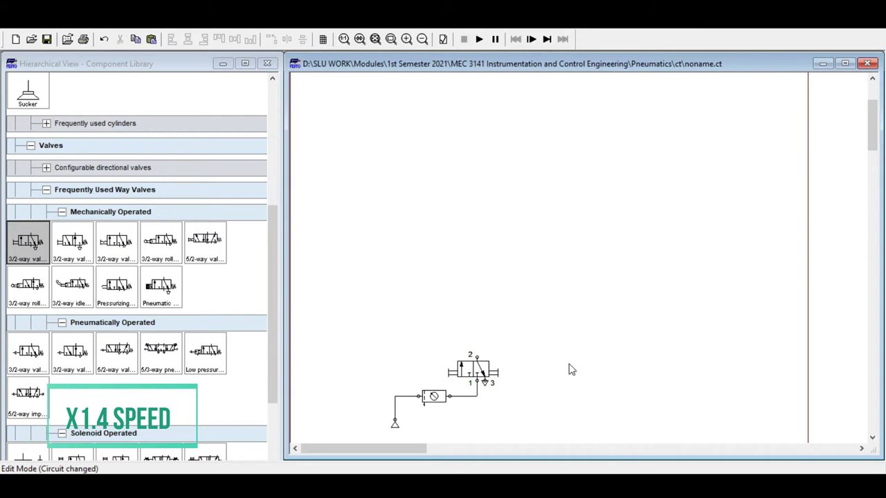
# Add a normally open pushbutton 3/2-way valve above and left of the supply valve, and paste a copy to its right
pyautogui.scroll(-1, 180, 279)
pyautogui.click(476, 356)
pyautogui.moveTo(69, 204); pyautogui.dragTo(423, 304)
pyautogui.click(490, 328)
pyautogui.click(427, 312)
pyautogui.hotkey('ctrl', 'c')
pyautogui.hotkey('ctrl', 'v')
pyautogui.moveTo(600, 288); pyautogui.dragTo(531, 304)
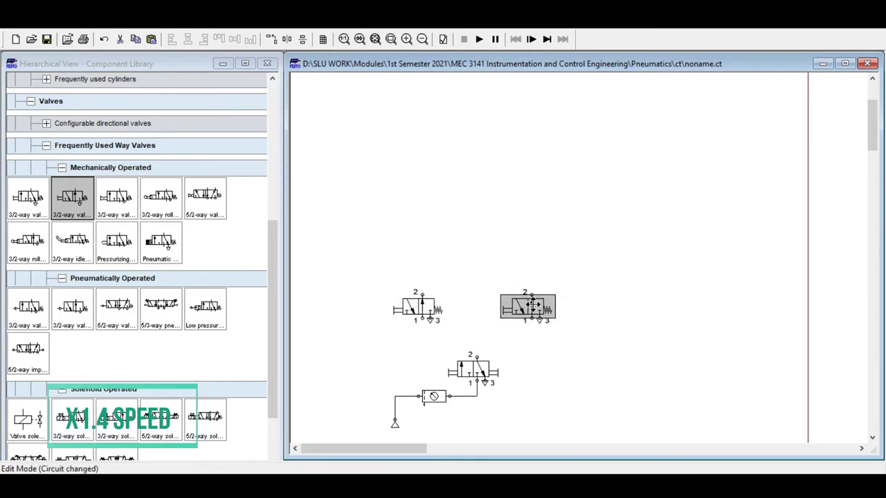
pyautogui.click(592, 313)
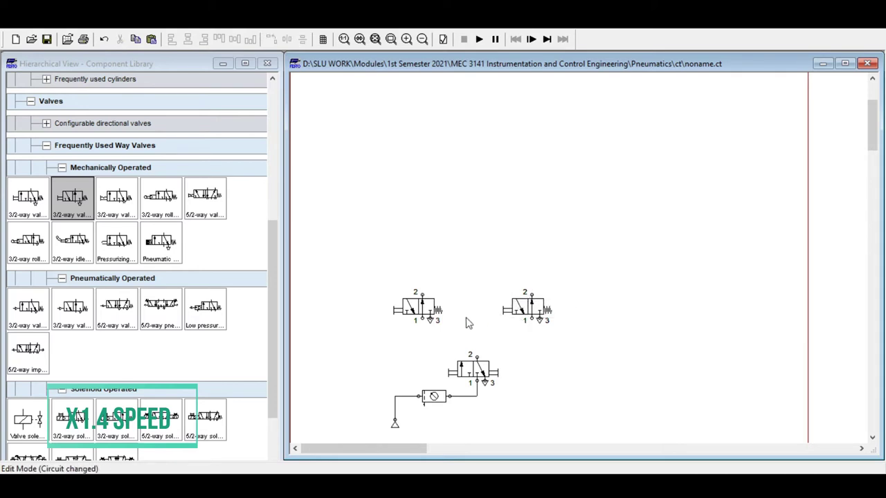
# Align the two upper 3/2-way valves in a row and connect the supply valve's port 2 to port 1 of both
pyautogui.click(427, 310)
pyautogui.click(525, 308)
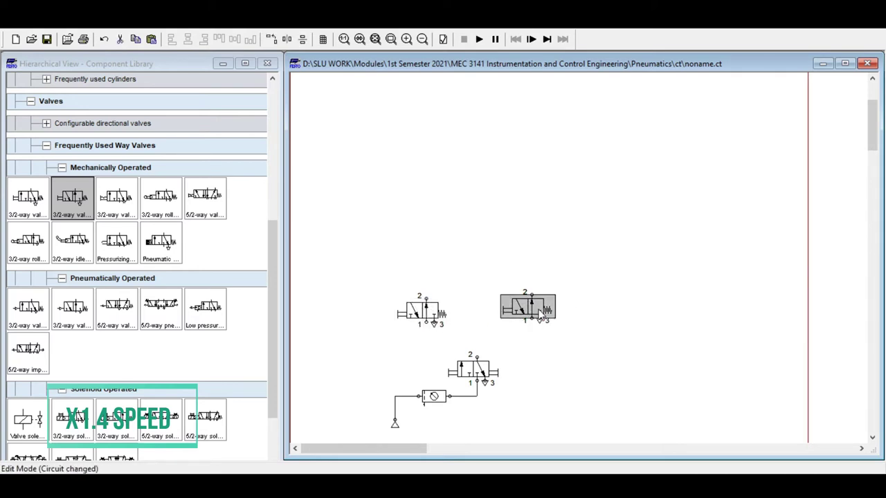
pyautogui.click(597, 317)
pyautogui.moveTo(477, 357); pyautogui.dragTo(531, 324)
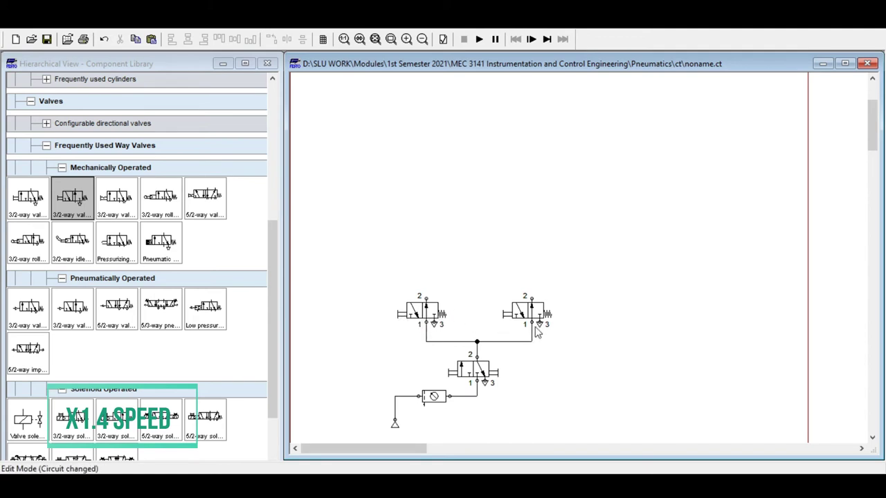
# Change the rest position of both upper 3/2-way valves to normally closed, with port 2 venting to port 3
pyautogui.click(426, 310)
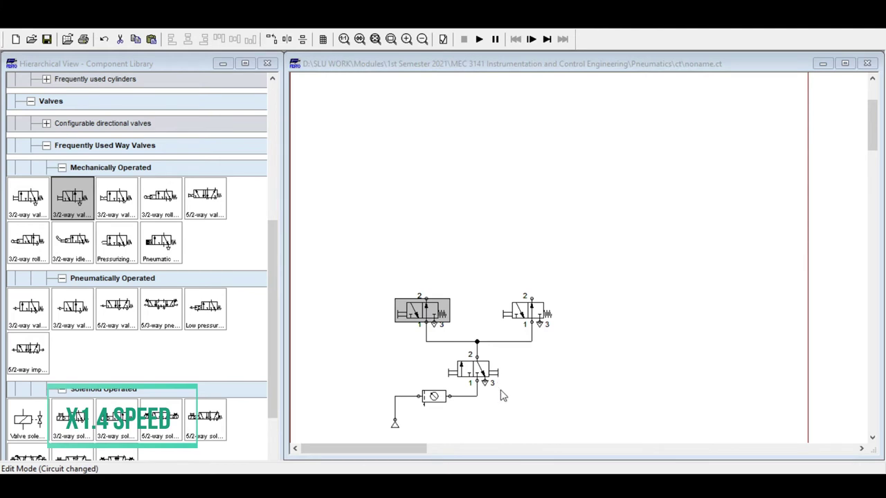
pyautogui.click(569, 368)
pyautogui.click(415, 309)
pyautogui.click(564, 351)
pyautogui.click(518, 313)
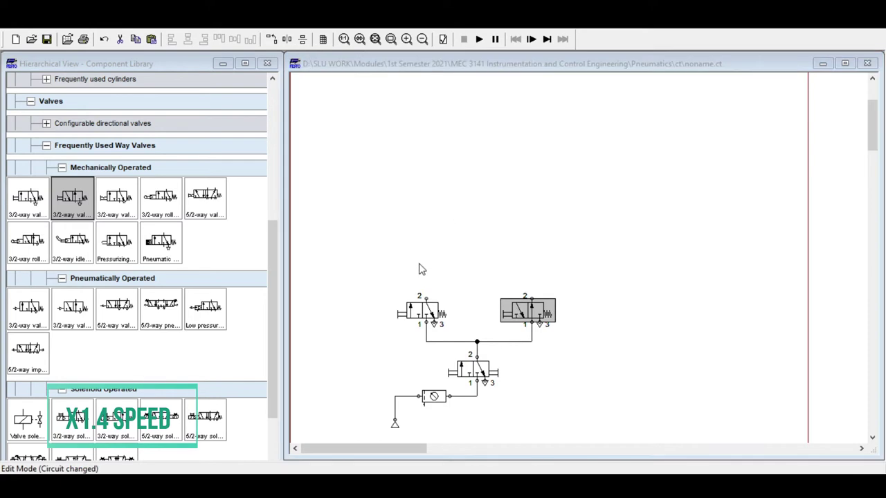
pyautogui.click(571, 371)
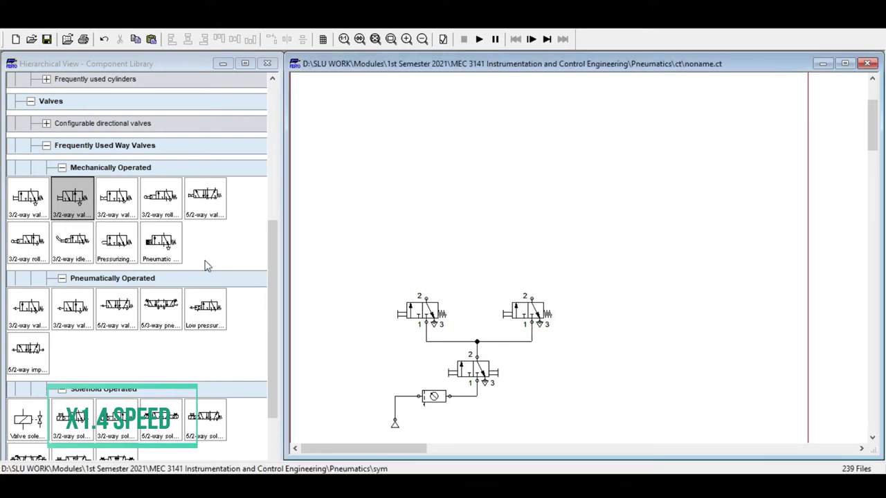
# Add a two pressure valve above the pushbutton valves and connect its two inlets to port 2 of each
pyautogui.scroll(-6, 207, 267)
pyautogui.moveTo(160, 317); pyautogui.dragTo(468, 258)
pyautogui.click(518, 281)
pyautogui.moveTo(449, 260); pyautogui.dragTo(426, 297)
pyautogui.moveTo(494, 259); pyautogui.dragTo(532, 297)
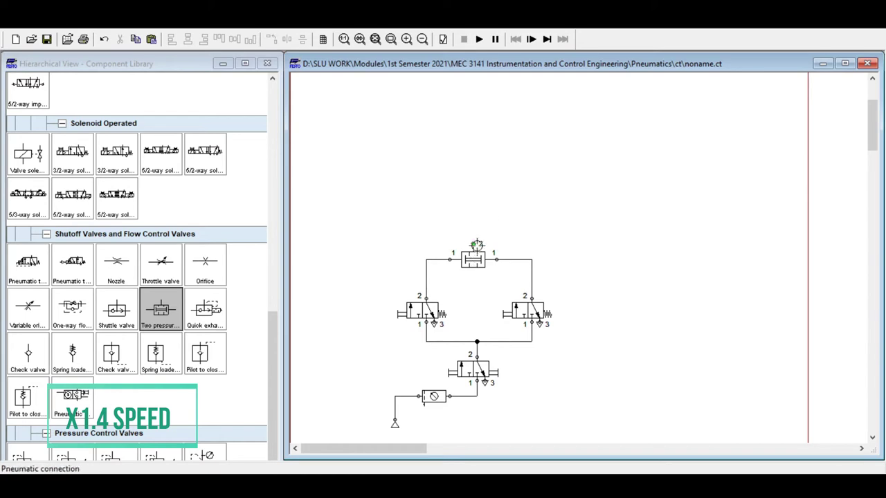
# Add another pushbutton 3/2-way valve above and to the right of the two pressure valve
pyautogui.scroll(3, 195, 284)
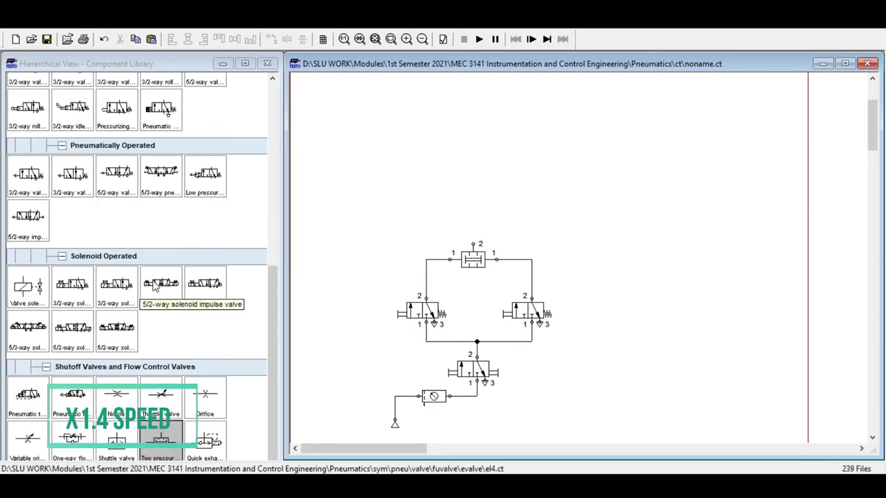
pyautogui.scroll(-1, 175, 335)
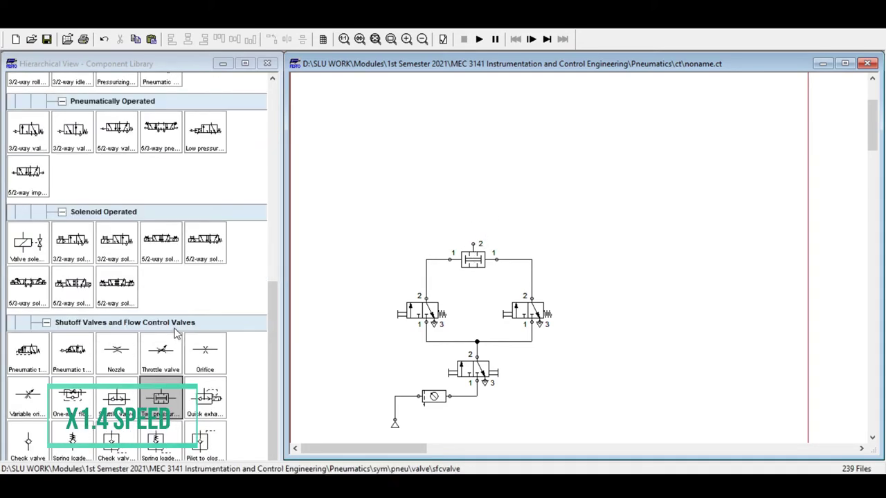
pyautogui.scroll(5, 173, 280)
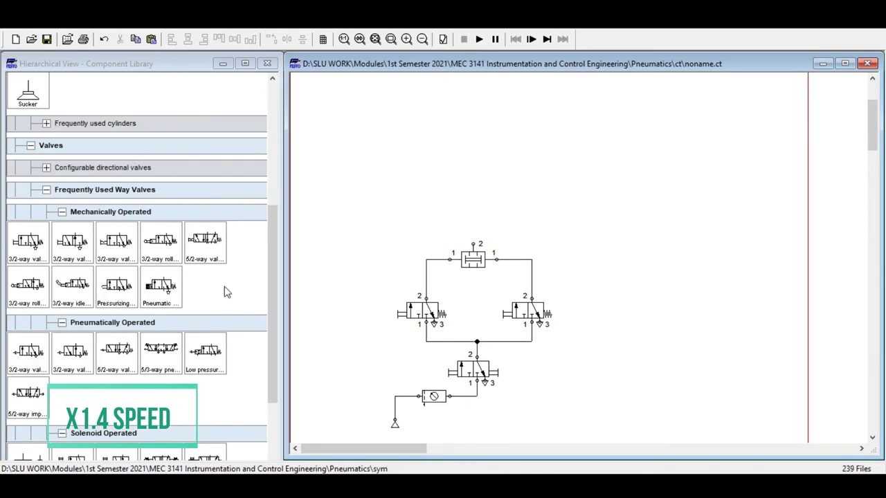
pyautogui.moveTo(27, 242); pyautogui.dragTo(568, 215)
pyautogui.click(557, 214)
pyautogui.click(573, 248)
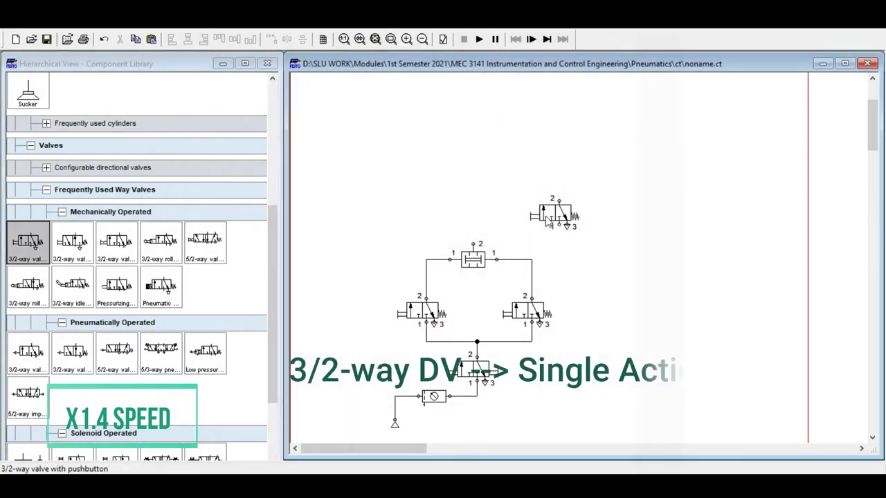
# Add a single acting cylinder above the new 3/2-way valve
pyautogui.scroll(-10, 121, 290)
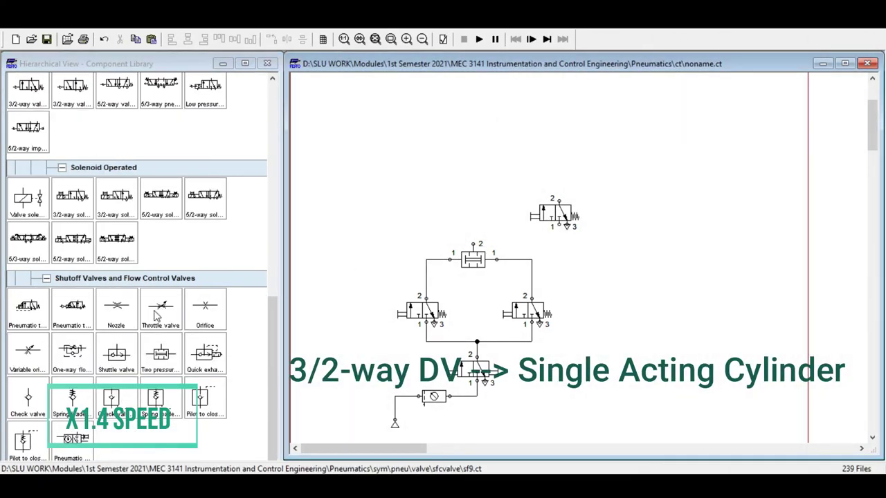
pyautogui.scroll(15, 152, 308)
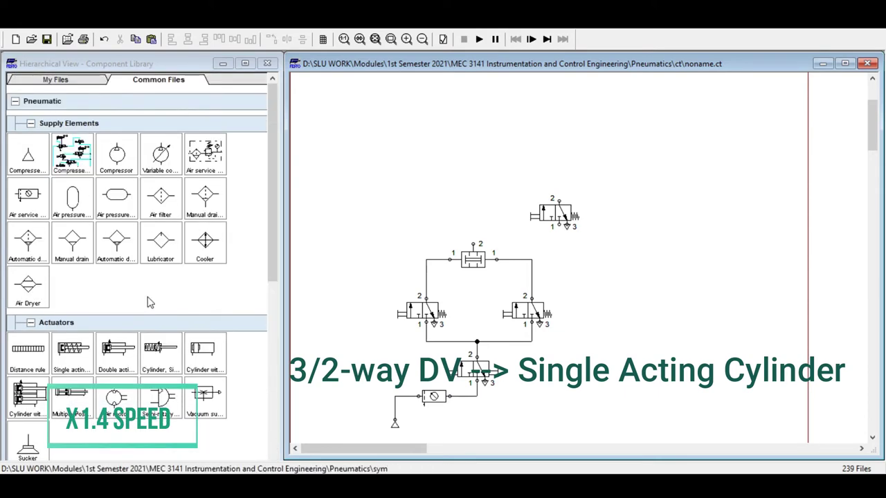
pyautogui.scroll(-3, 153, 304)
pyautogui.moveTo(76, 270); pyautogui.dragTo(564, 153)
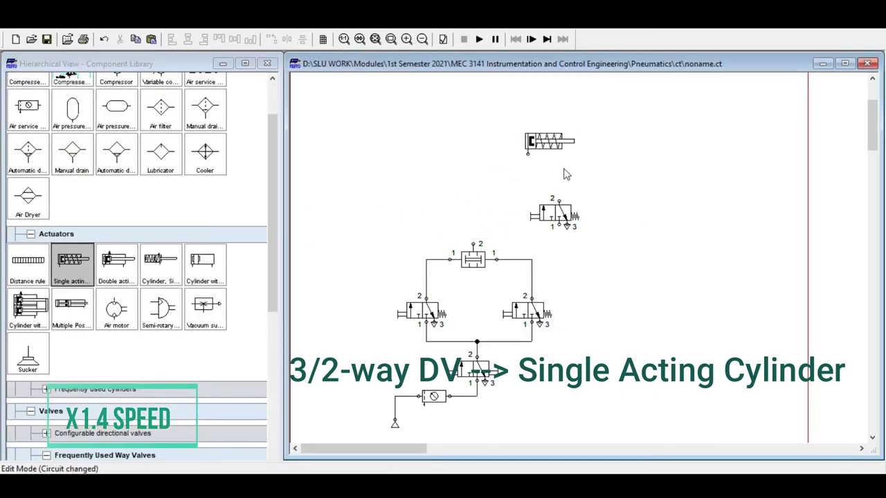
# Place a double acting cylinder beside the single acting one, with a mechanically operated 5/2-way valve below it
pyautogui.moveTo(135, 270); pyautogui.dragTo(685, 152)
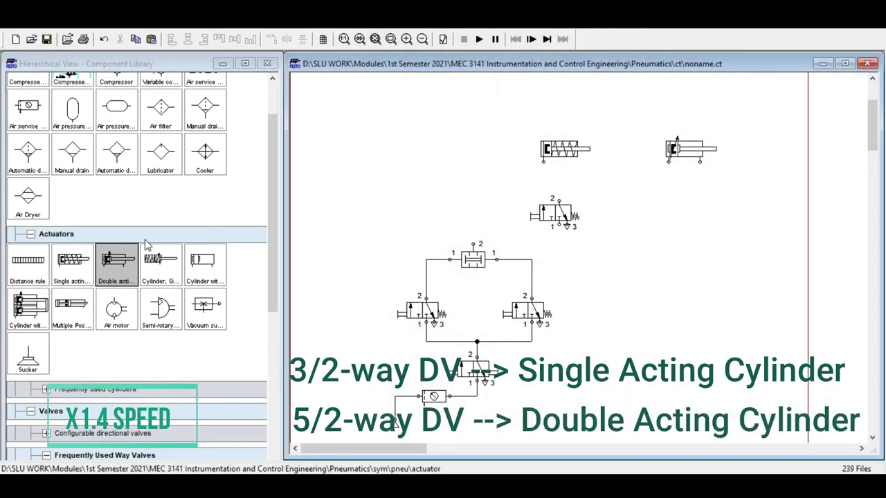
pyautogui.scroll(-5, 127, 311)
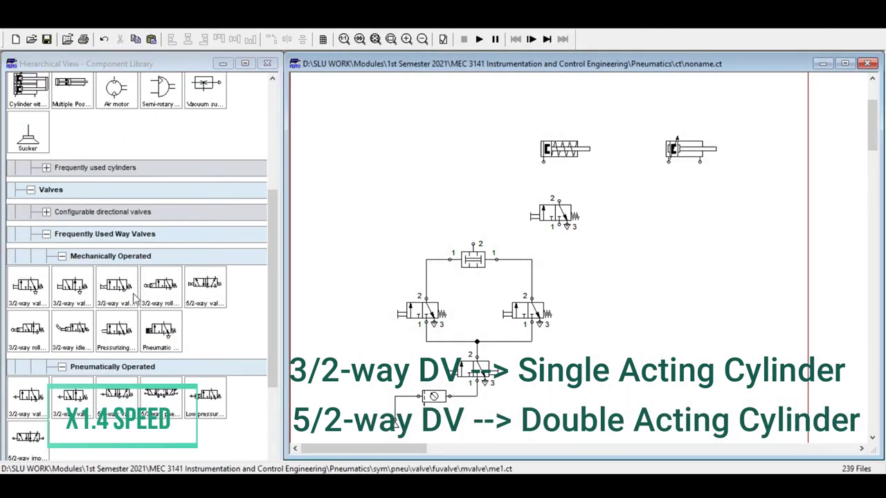
pyautogui.moveTo(201, 296); pyautogui.dragTo(684, 210)
pyautogui.click(695, 254)
# Nudge the 3/2-way valve slightly right under the single acting cylinder, and delete the double acting cylinder and the 5/2-way valve
pyautogui.moveTo(554, 215); pyautogui.dragTo(558, 215)
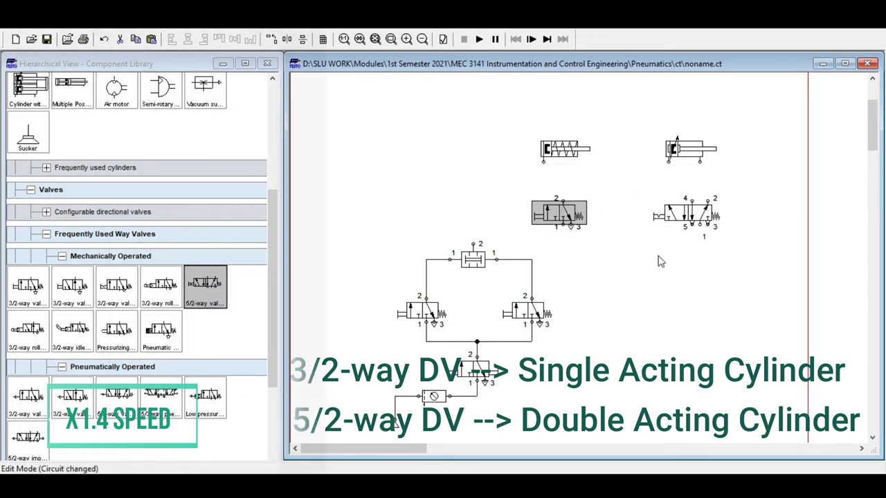
pyautogui.click(684, 154)
pyautogui.press('Delete')
pyautogui.click(686, 214)
pyautogui.press('Delete')
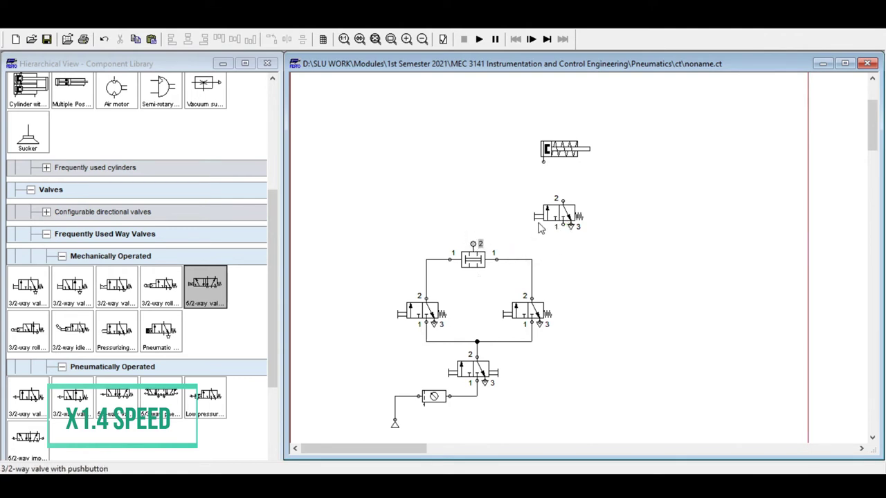
# Change the uppermost 3/2-way valve's pushbutton to pneumatic actuation and connect the two pressure valve's port 2 to its pilot port
pyautogui.click(557, 216)
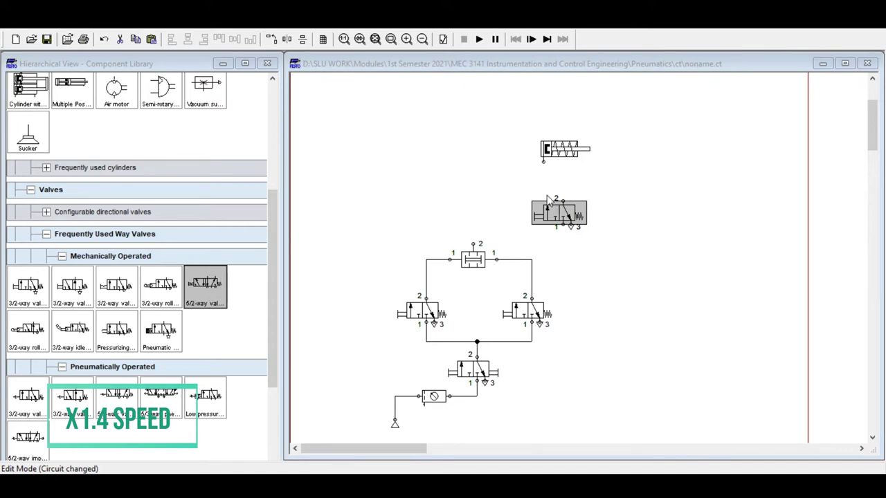
pyautogui.click(601, 310)
pyautogui.moveTo(473, 243); pyautogui.dragTo(534, 216)
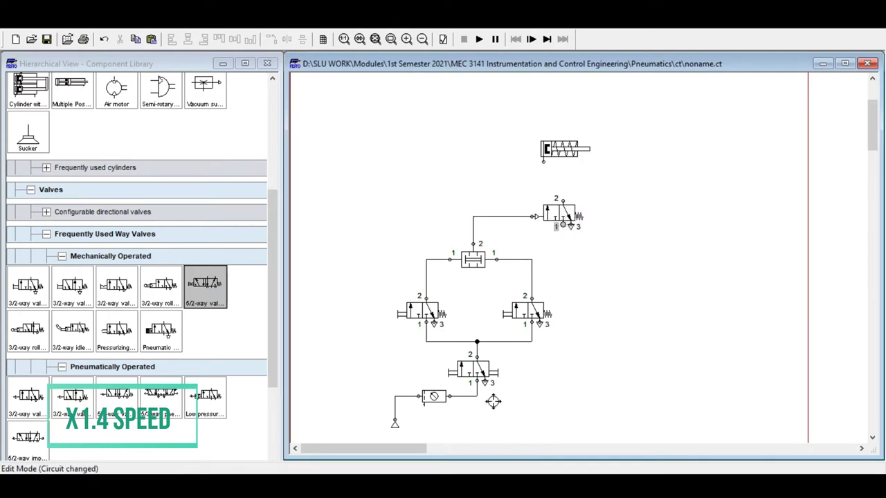
# Try connecting the pilot-operated valve's port 1 to the line leaving the air service unit, and undo that connection
pyautogui.moveTo(562, 225); pyautogui.dragTo(476, 396)
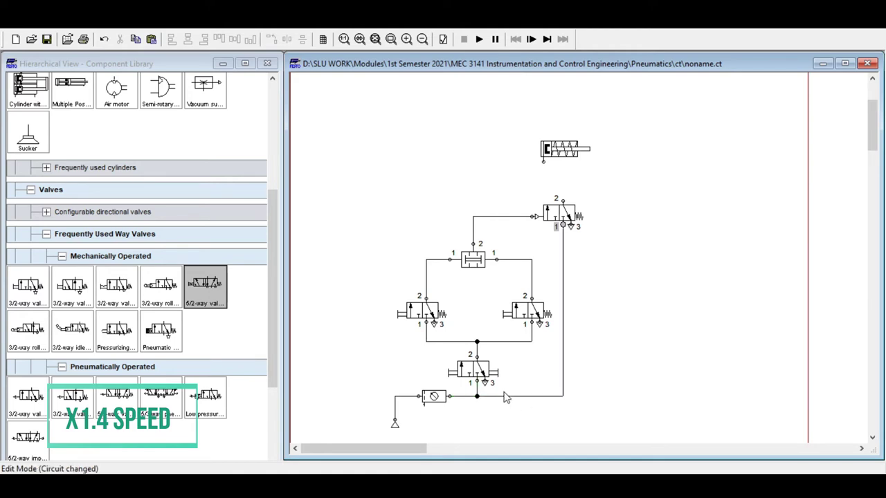
pyautogui.hotkey('ctrl', 'z')
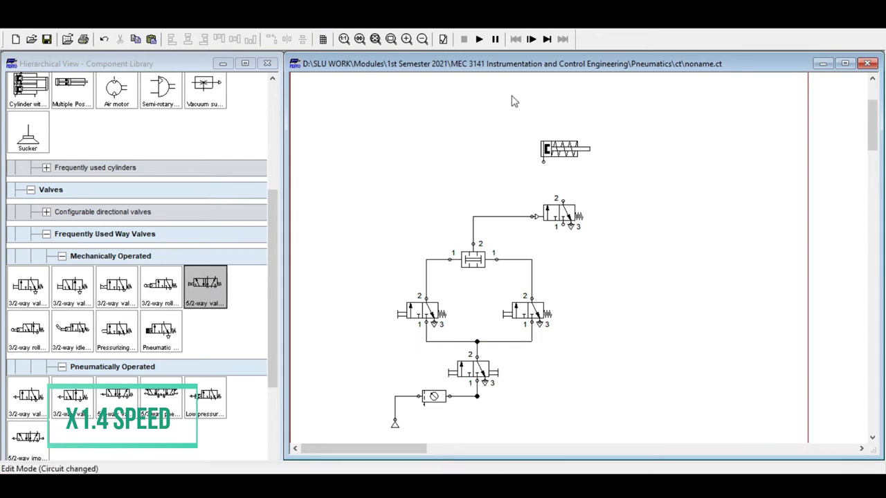
# Connect the pilot-operated valve's port 1 to the line feeding the two pushbutton valves, and its port 2 to the single acting cylinder
pyautogui.moveTo(563, 225); pyautogui.dragTo(556, 365)
pyautogui.moveTo(533, 341); pyautogui.dragTo(532, 342)
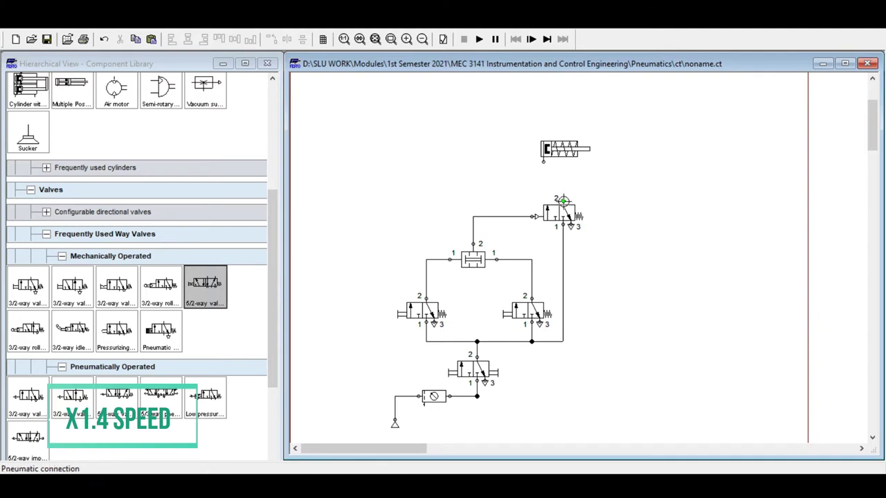
pyautogui.moveTo(543, 161); pyautogui.dragTo(562, 200)
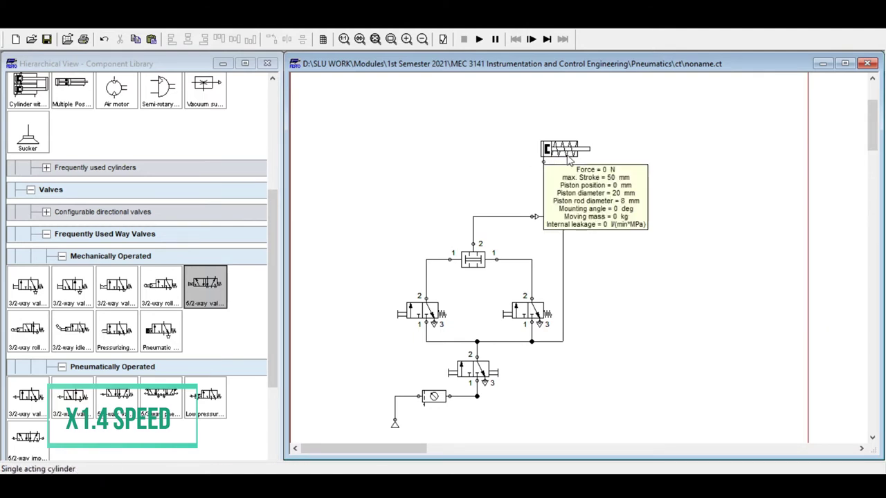
# Start the simulation and switch the manual supply valve to let air into the circuit
pyautogui.click(477, 39)
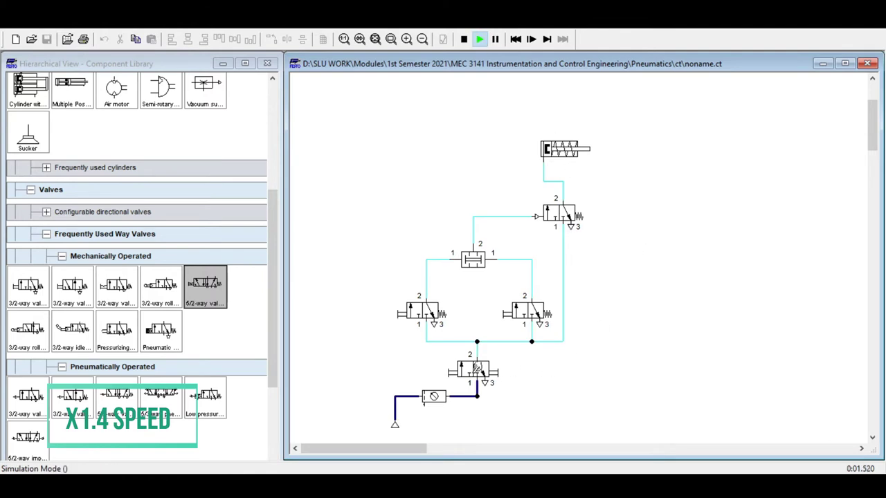
pyautogui.click(470, 368)
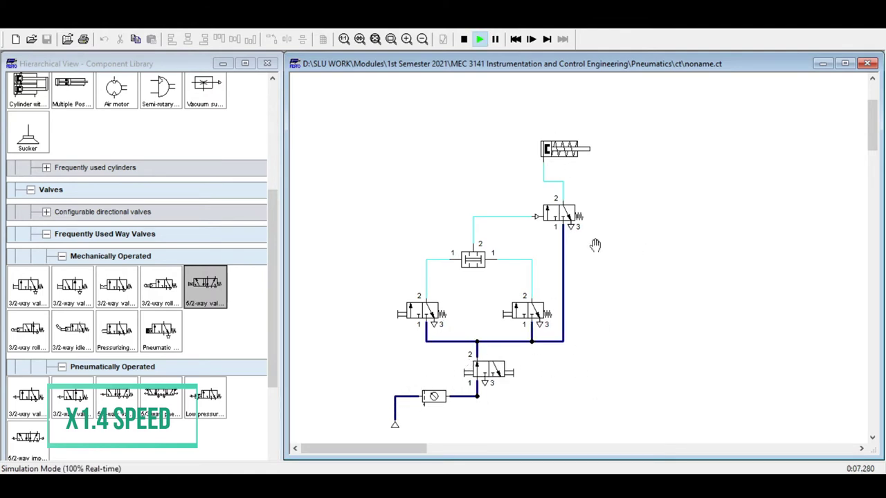
# Operate the left pushbutton valve repeatedly to test the two pressure valve with only one input pressurized
pyautogui.click(405, 313)
pyautogui.click(404, 313)
pyautogui.click(407, 312)
pyautogui.click(433, 309)
pyautogui.click(414, 305)
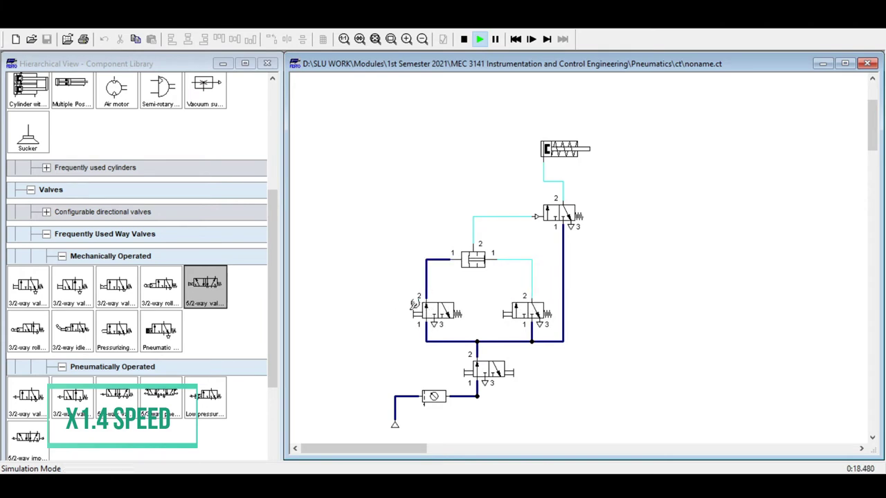
# Lock the left pushbutton valve actuated, operate and release the right one to test both inputs together, and release the left valve
pyautogui.keyDown('shift'); pyautogui.click(414, 305); pyautogui.keyUp('shift')
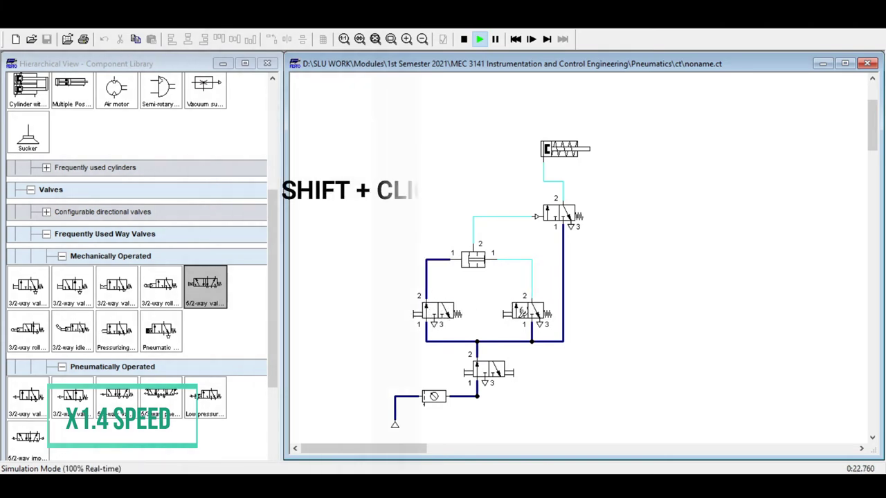
pyautogui.click(520, 312)
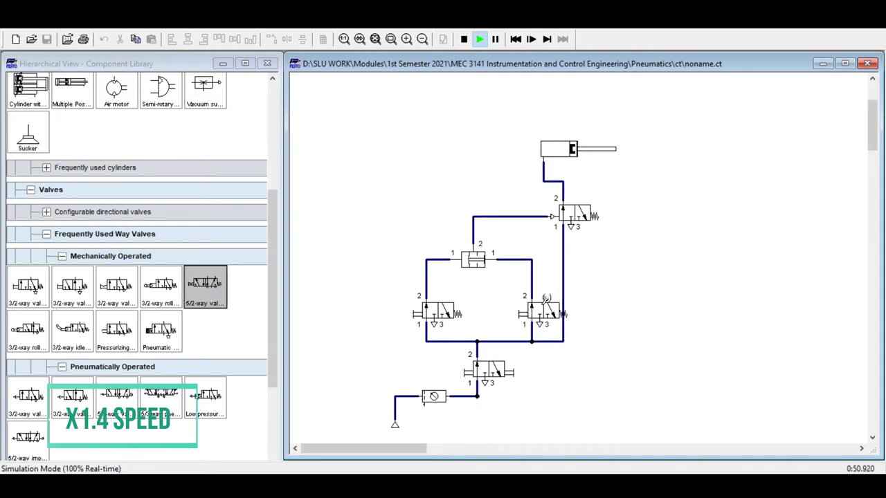
pyautogui.click(538, 308)
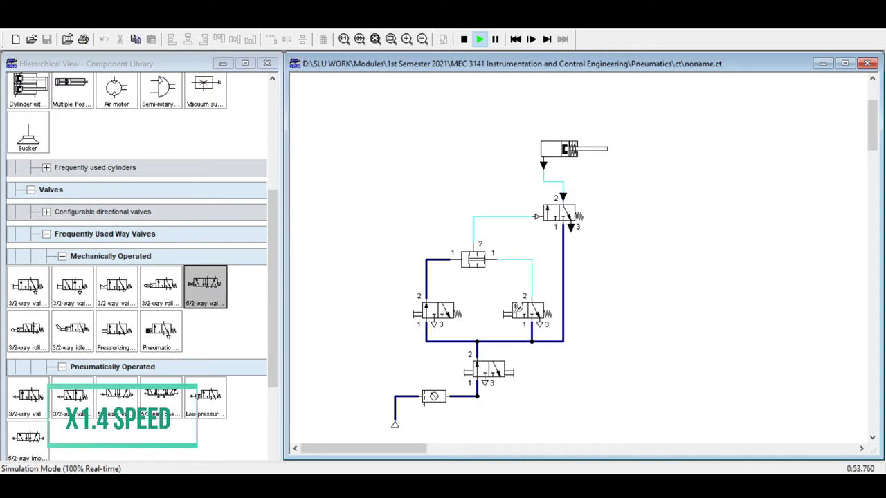
pyautogui.click(443, 310)
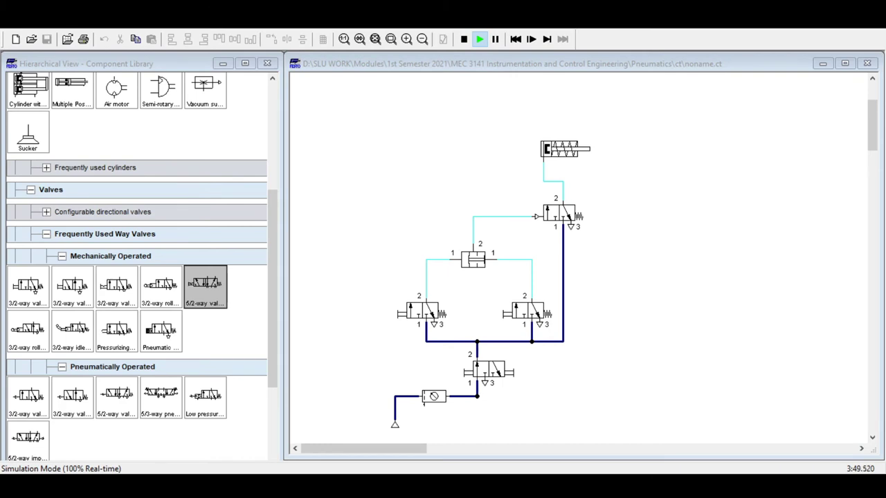
# Stop the simulation and delete the two pressure valve between the two pushbutton valves
pyautogui.click(464, 39)
pyautogui.click(471, 263)
pyautogui.press('Delete')
# Place a shuttle valve above the two pushbutton valves and connect it to their port 2 outputs and the pilot-operated valve's control port
pyautogui.scroll(-5, 146, 326)
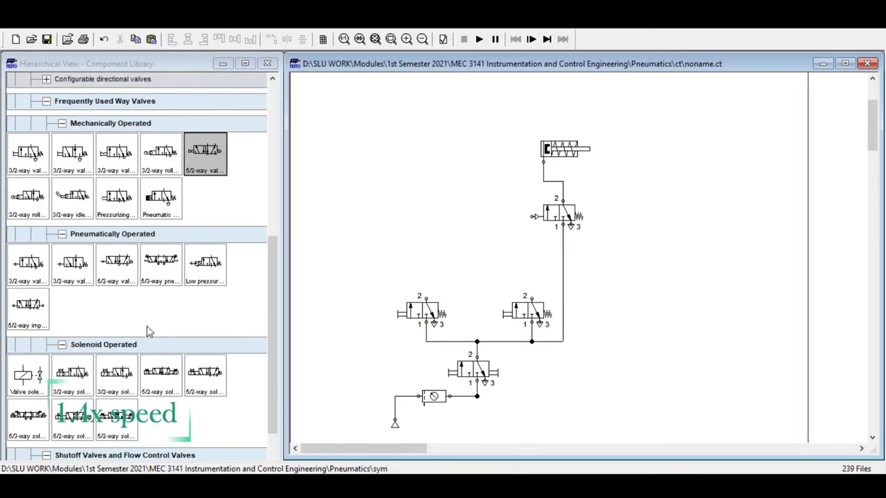
pyautogui.scroll(-4, 147, 326)
pyautogui.moveTo(116, 352); pyautogui.dragTo(467, 250)
pyautogui.moveTo(425, 299); pyautogui.dragTo(454, 263)
pyautogui.moveTo(531, 298); pyautogui.dragTo(534, 217)
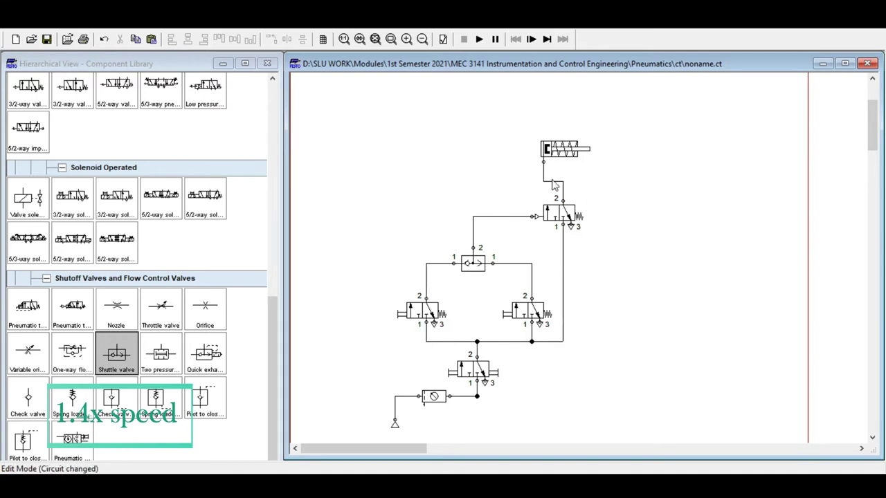
# Start the simulation, switch the manual supply valve open and test the shuttle valve with only the left pushbutton valve actuated
pyautogui.click(479, 39)
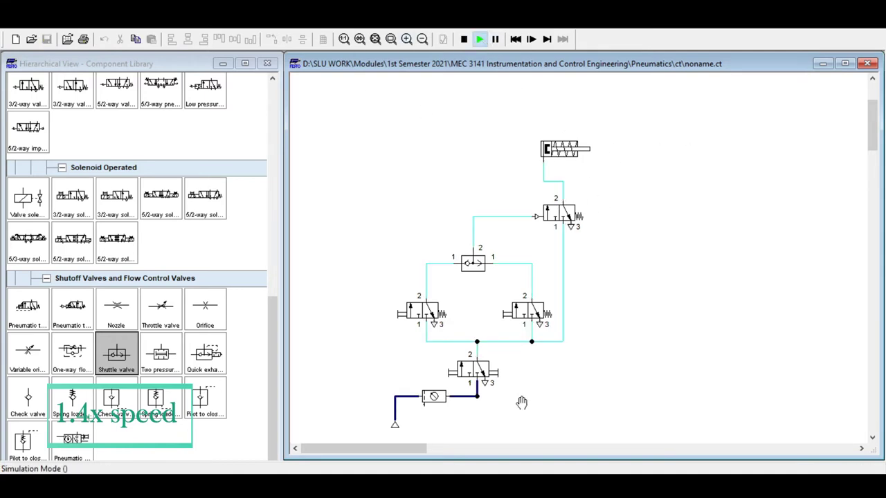
pyautogui.click(469, 365)
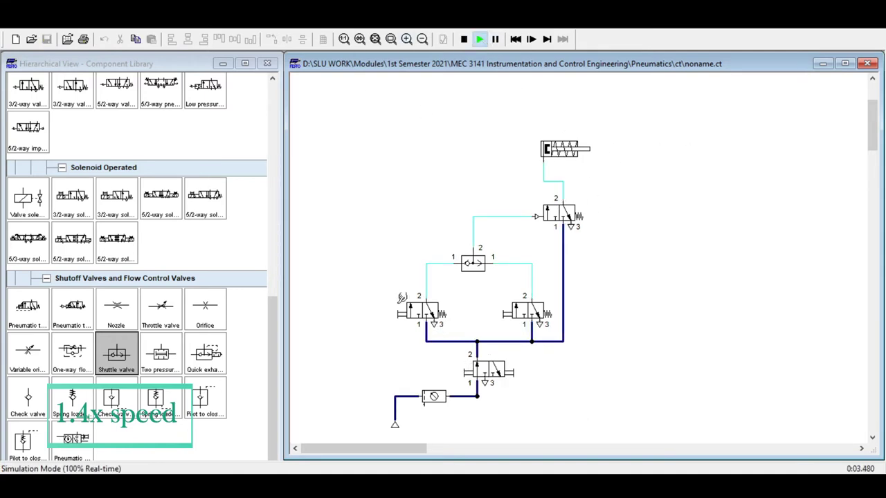
pyautogui.click(413, 310)
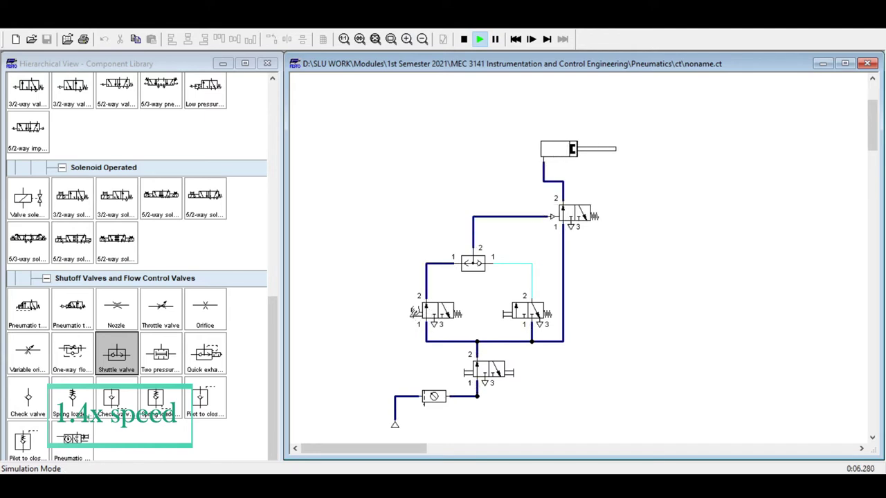
pyautogui.click(554, 324)
pyautogui.click(446, 306)
# Test the circuit with the right pushbutton valve alone and with both valves actuated, and stop the simulation
pyautogui.click(519, 309)
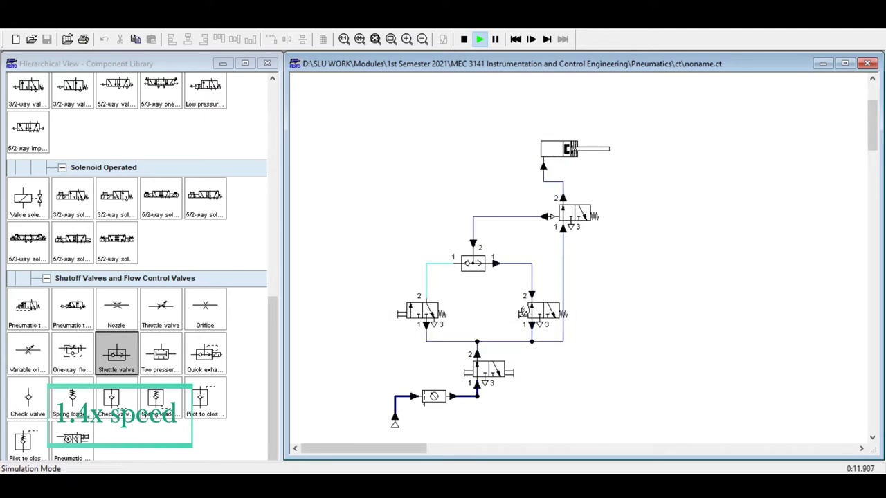
pyautogui.click(436, 308)
pyautogui.click(517, 307)
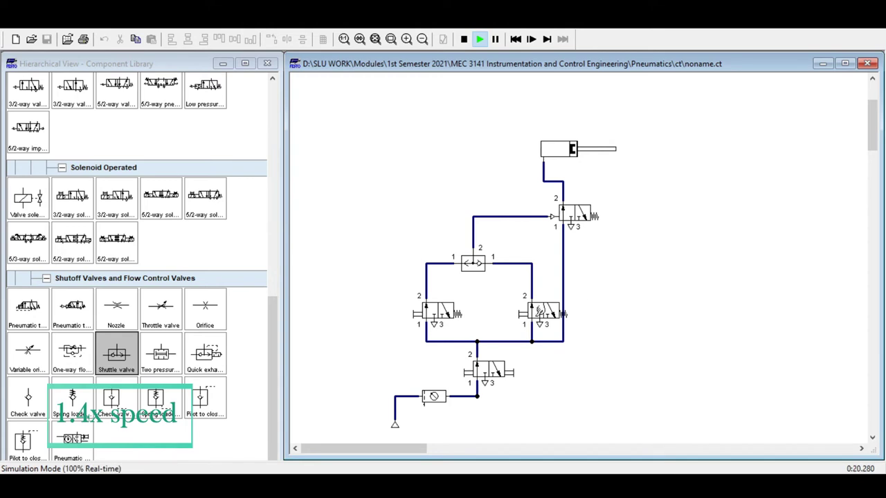
pyautogui.click(539, 311)
pyautogui.click(439, 310)
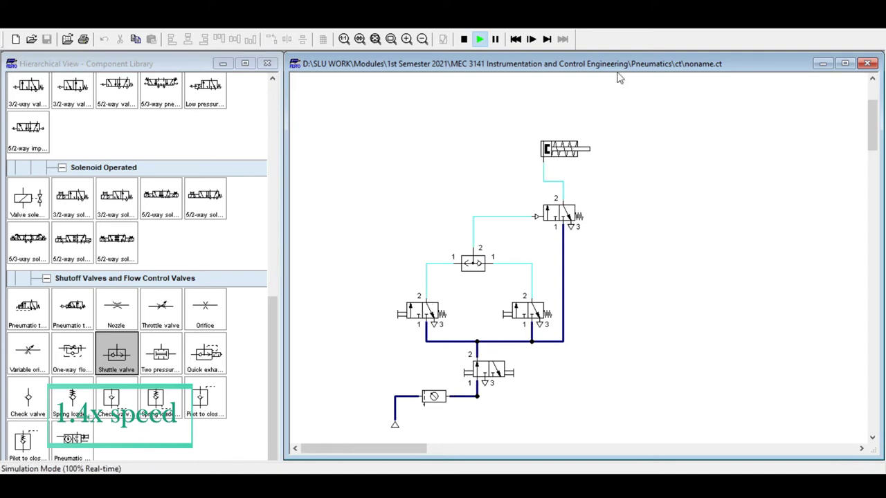
pyautogui.click(462, 40)
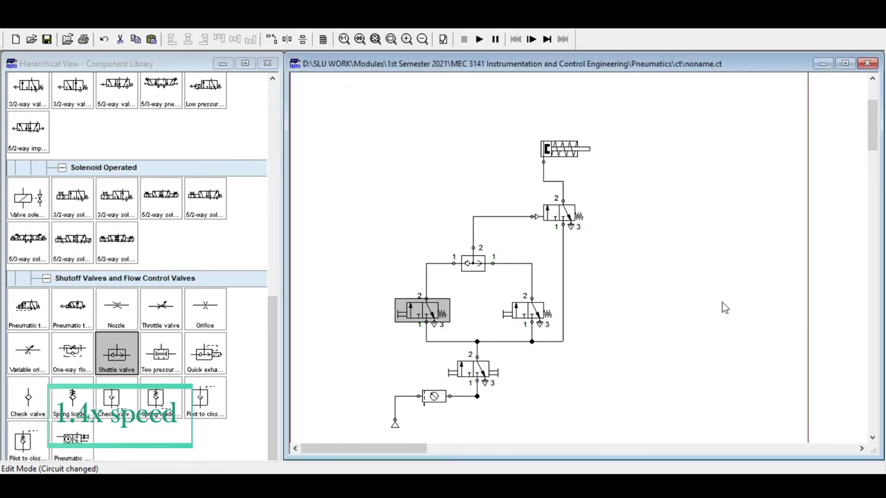
pyautogui.click(568, 150)
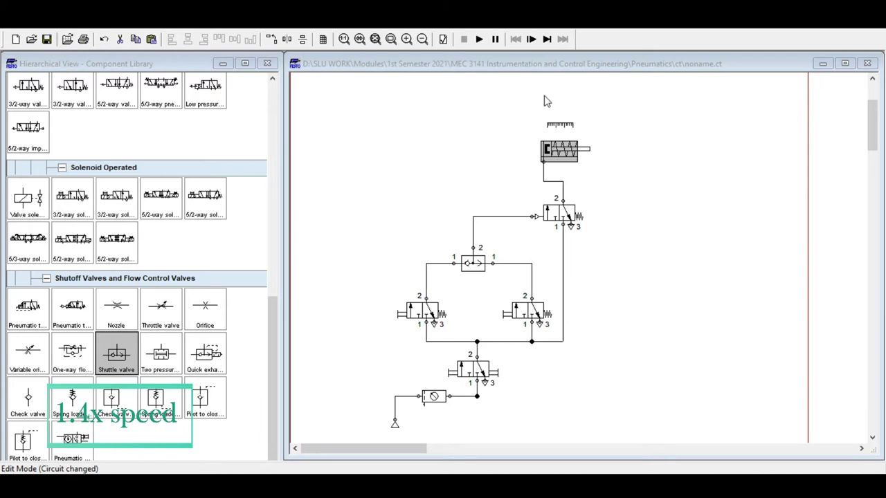
pyautogui.click(610, 270)
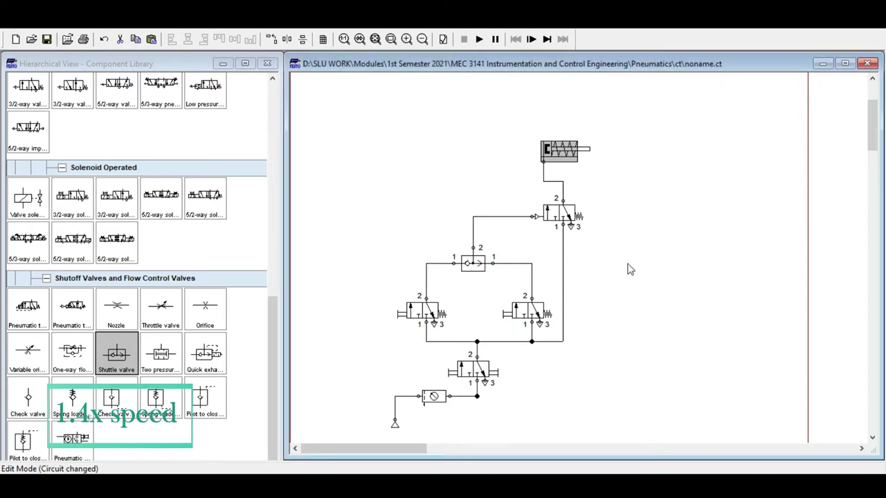
pyautogui.click(454, 275)
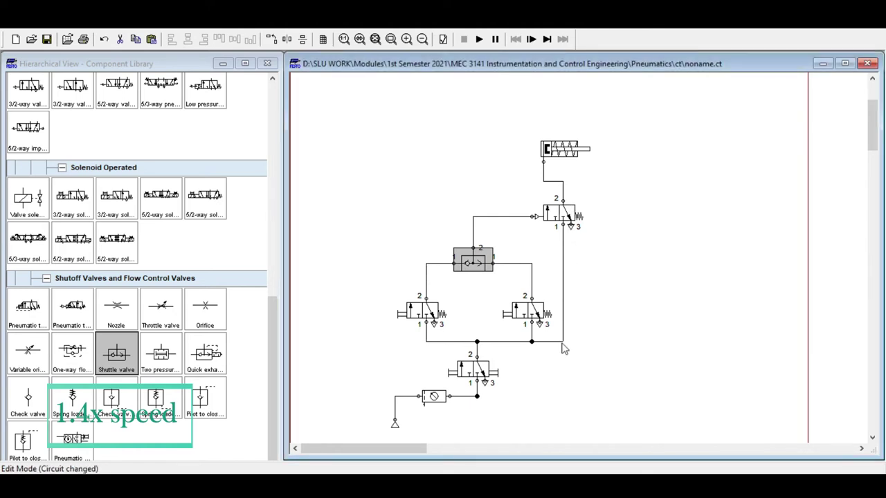
pyautogui.click(436, 398)
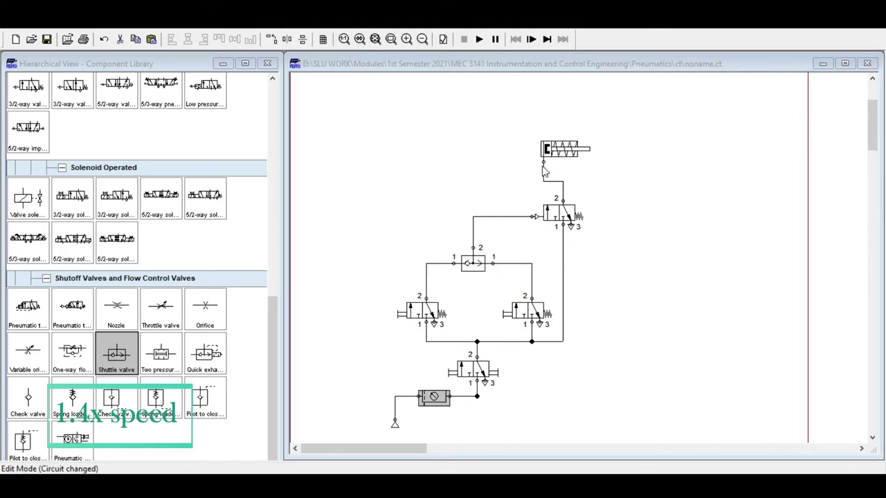
pyautogui.moveTo(543, 172); pyautogui.dragTo(543, 162)
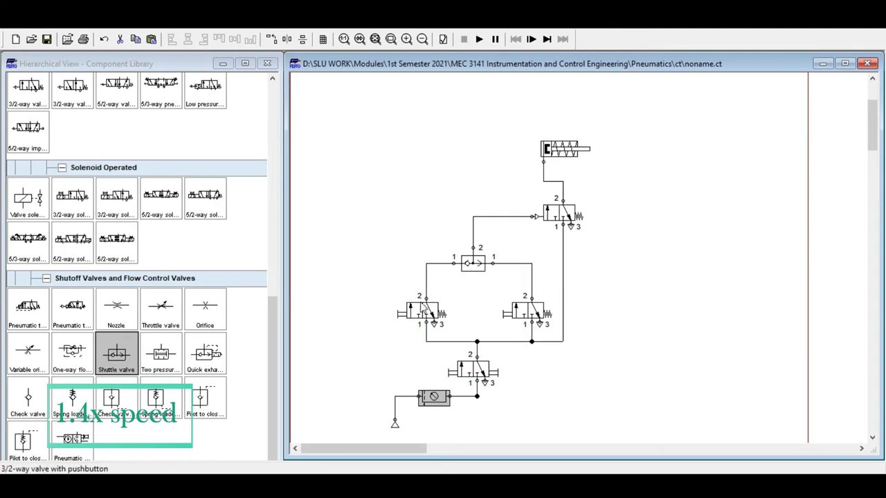
pyautogui.click(422, 310)
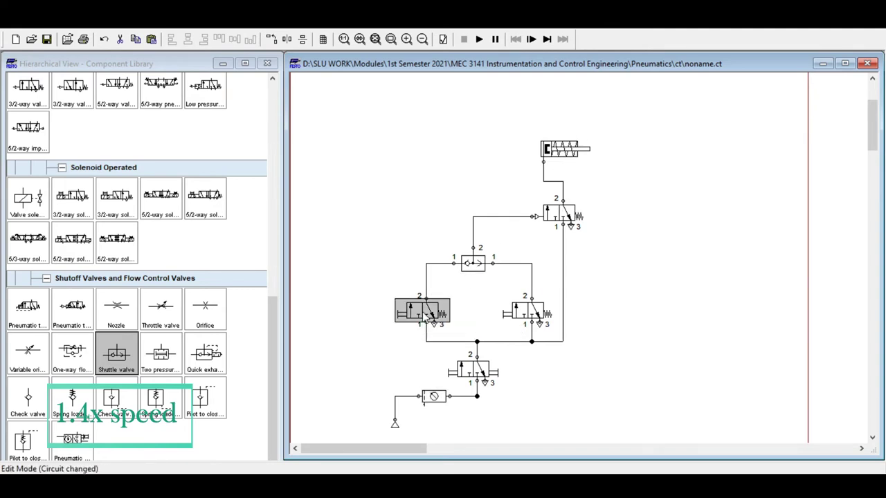
pyautogui.click(627, 77)
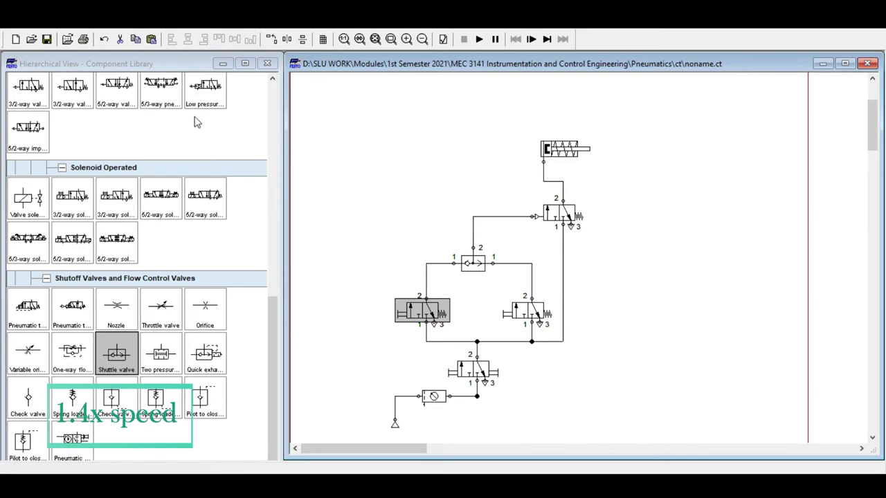
# Insert a text label reading 1S1 and move it next to the left pushbutton valve's actuator
pyautogui.click(285, 241)
pyautogui.click(365, 312)
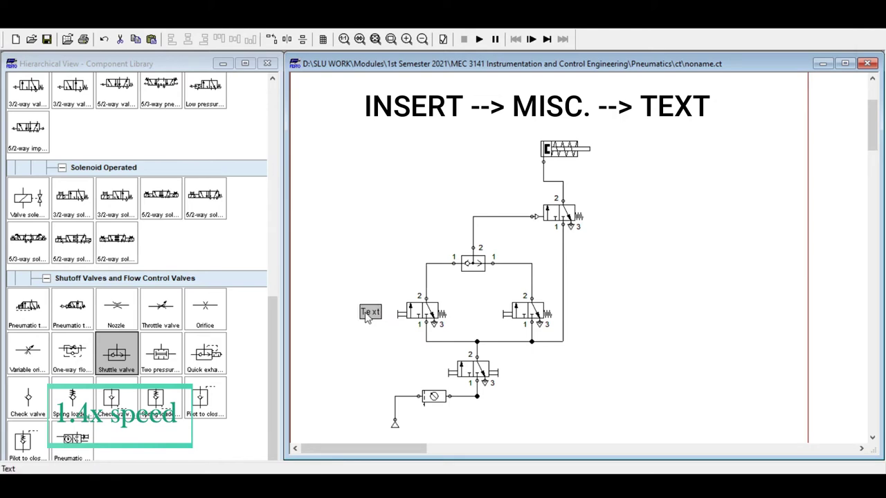
pyautogui.doubleClick(367, 312)
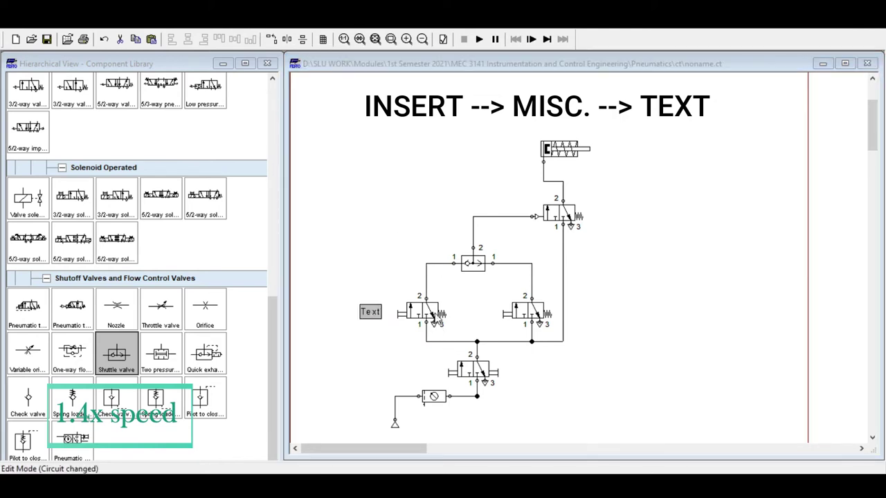
pyautogui.click(461, 290)
pyautogui.moveTo(369, 309)
pyautogui.mouseDown()
pyautogui.moveTo(393, 288)
pyautogui.moveTo(383, 311)
pyautogui.mouseUp()
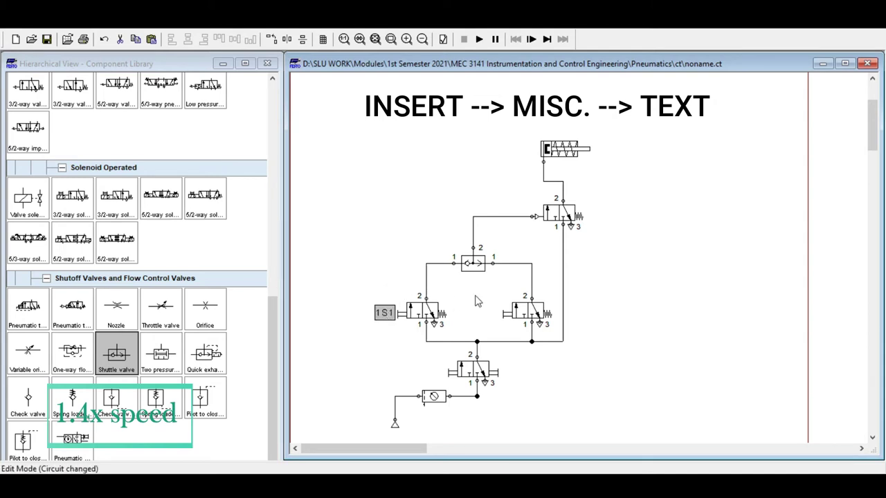
# Add a second 1S1 text label beside the right pushbutton valve
pyautogui.click(487, 313)
pyautogui.write('1S1')
pyautogui.moveTo(605, 289); pyautogui.dragTo(497, 315)
pyautogui.click(561, 315)
pyautogui.click(490, 314)
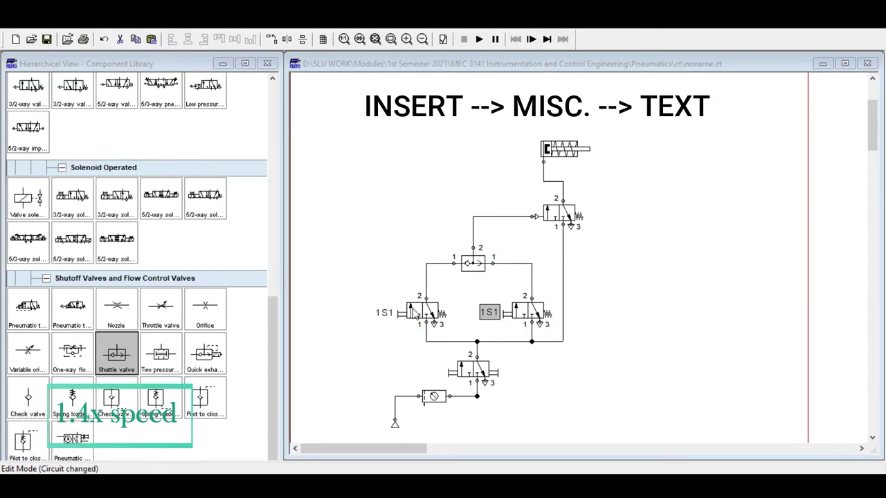
# Change the right pushbutton valve's label to 1S2 and move both labels closer to their valves
pyautogui.click(641, 334)
pyautogui.click(491, 311)
pyautogui.click(606, 317)
pyautogui.moveTo(385, 312); pyautogui.dragTo(388, 312)
pyautogui.moveTo(490, 312); pyautogui.dragTo(494, 312)
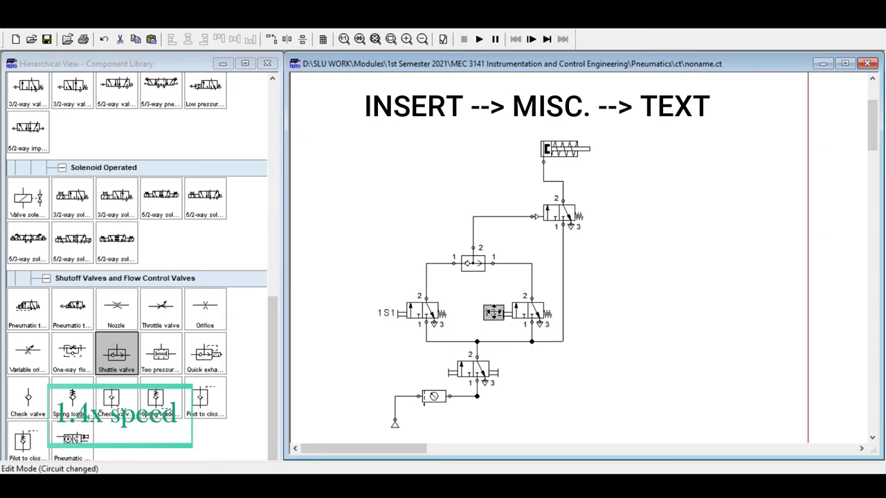
# Remove the text labels at the shuttle valve and beside both pushbutton valves
pyautogui.click(539, 255)
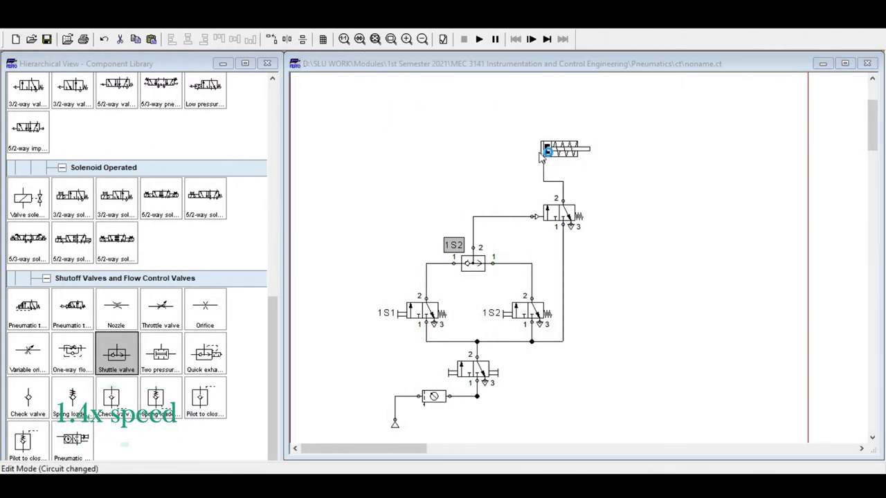
pyautogui.press('Delete')
pyautogui.click(493, 315)
pyautogui.press('Delete')
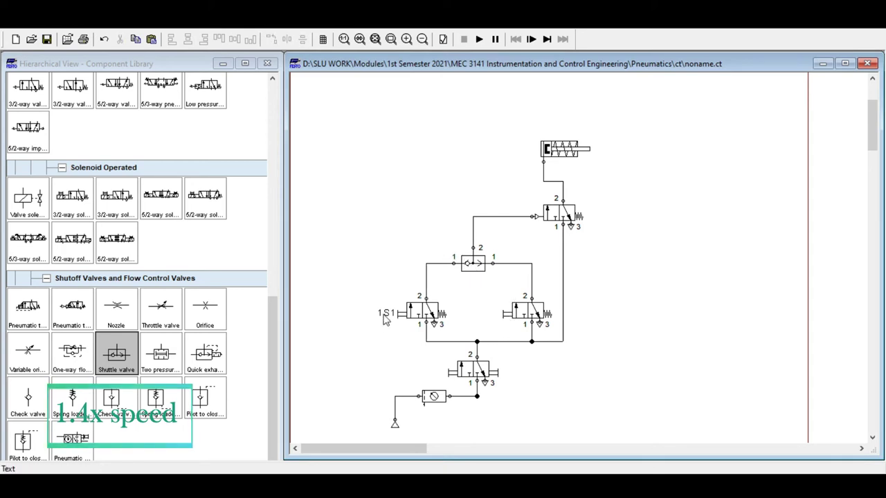
pyautogui.click(386, 315)
pyautogui.press('Delete')
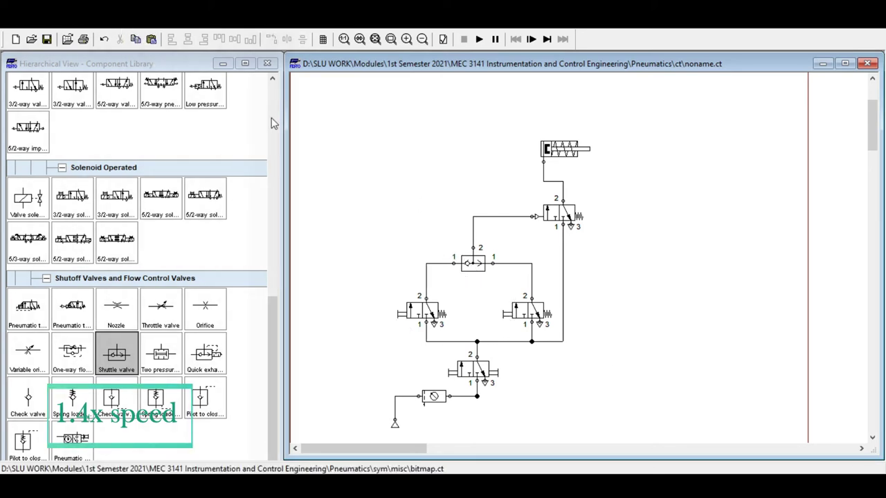
# Insert a parts list and place it in the empty area beside the single acting cylinder
pyautogui.moveTo(293, 176); pyautogui.dragTo(603, 263)
pyautogui.click(693, 370)
pyautogui.moveTo(675, 316); pyautogui.dragTo(691, 197)
pyautogui.click(714, 262)
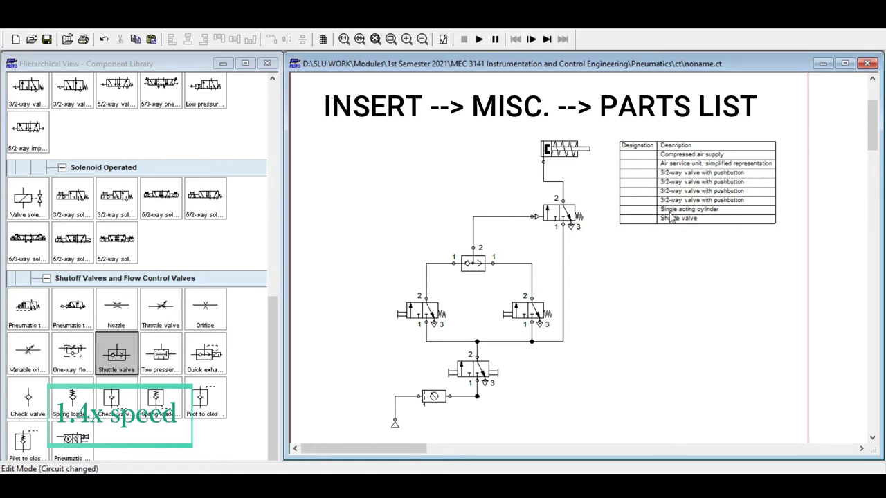
# Open the properties of the parts list beside the cylinder
pyautogui.click(687, 192)
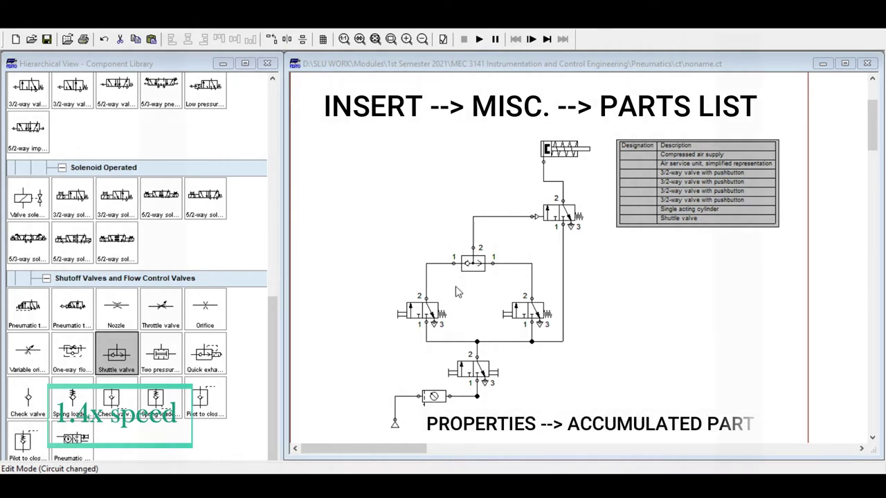
pyautogui.click(420, 341)
pyautogui.click(686, 352)
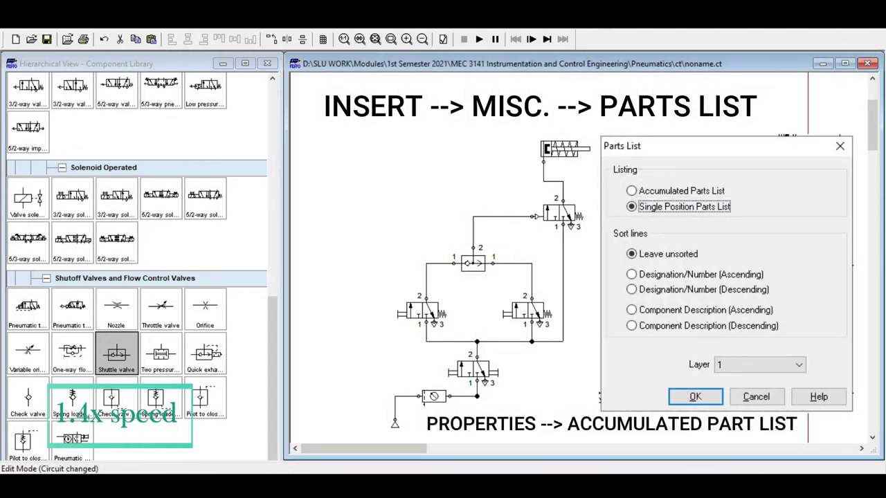